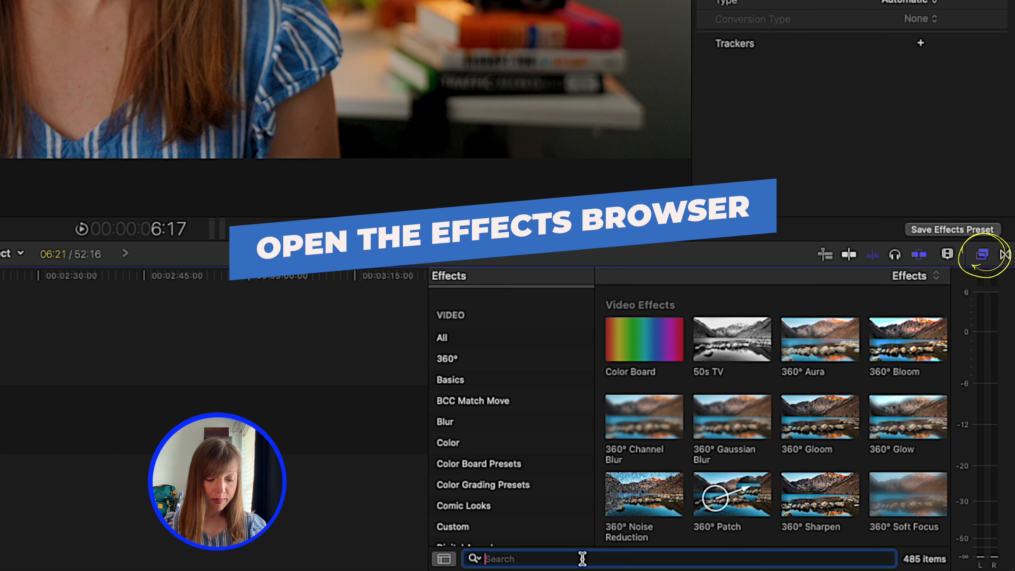
Find the Magnetic Mask effect by searching for "mask" and apply it to the woman in the upper interview clip.
text(mask)
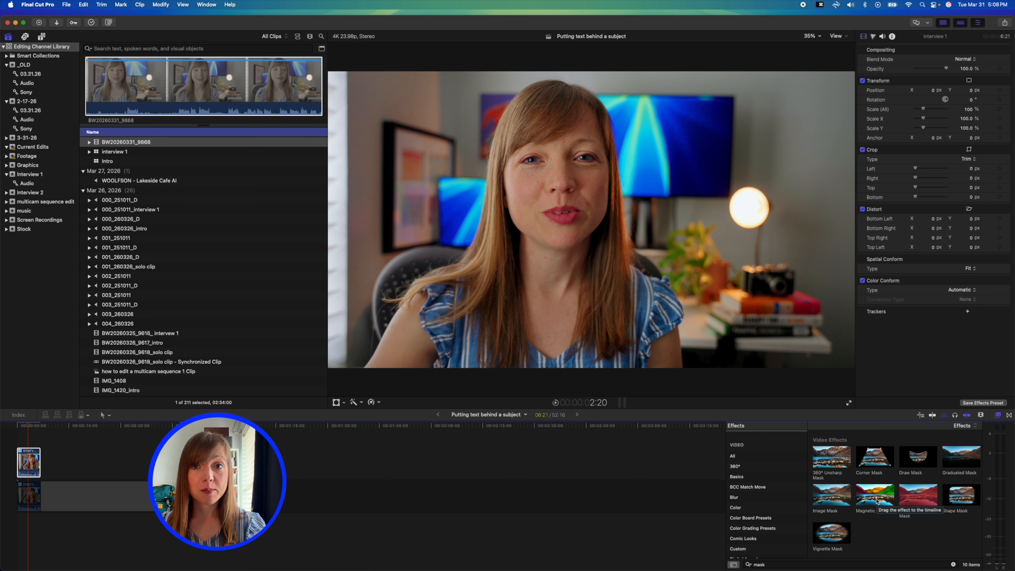
double_click(875, 501)
click(562, 319)
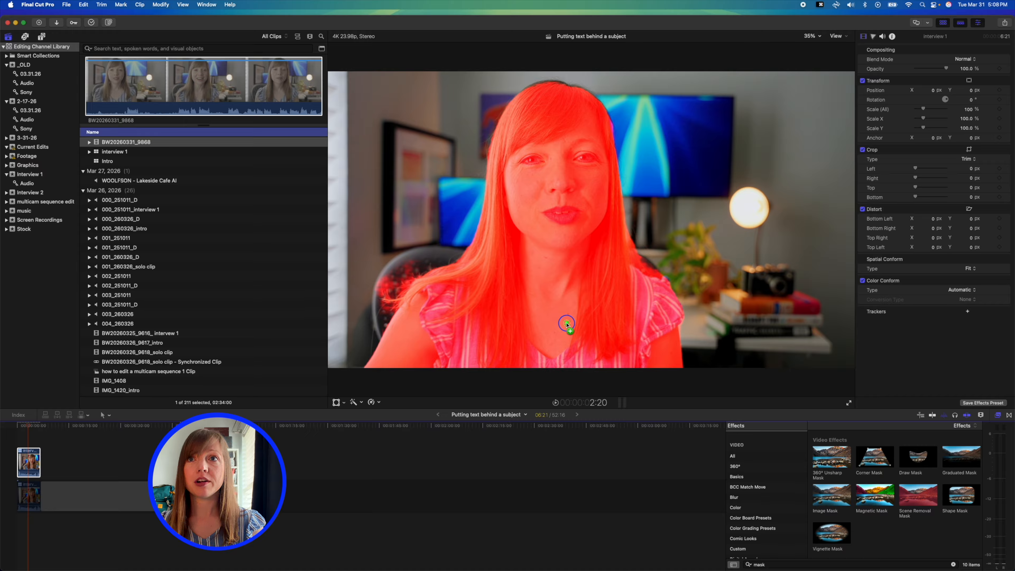
click(525, 284)
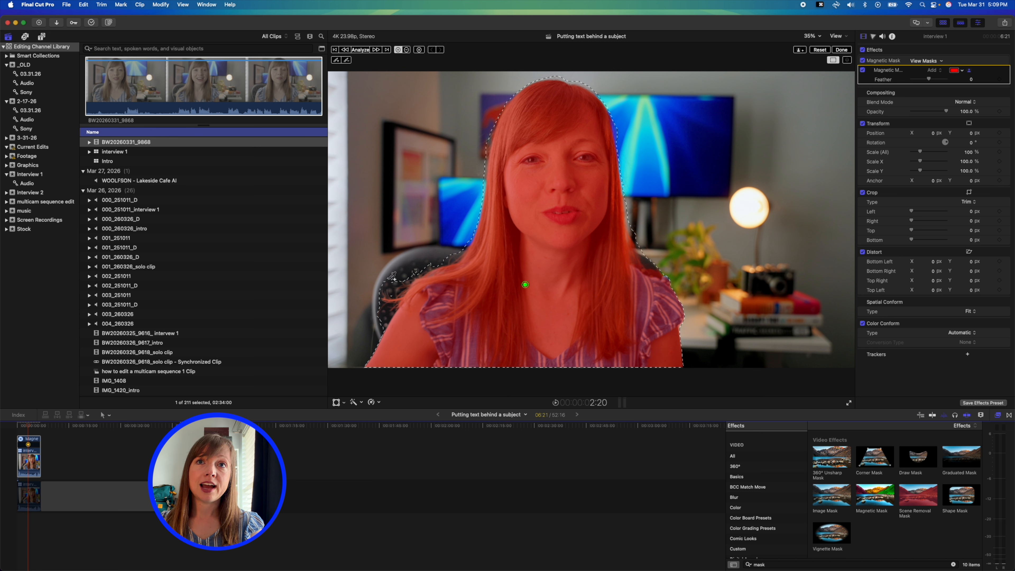
Add the office chair to the magnetic mask and exclude the small blue monitor behind it.
click(421, 255)
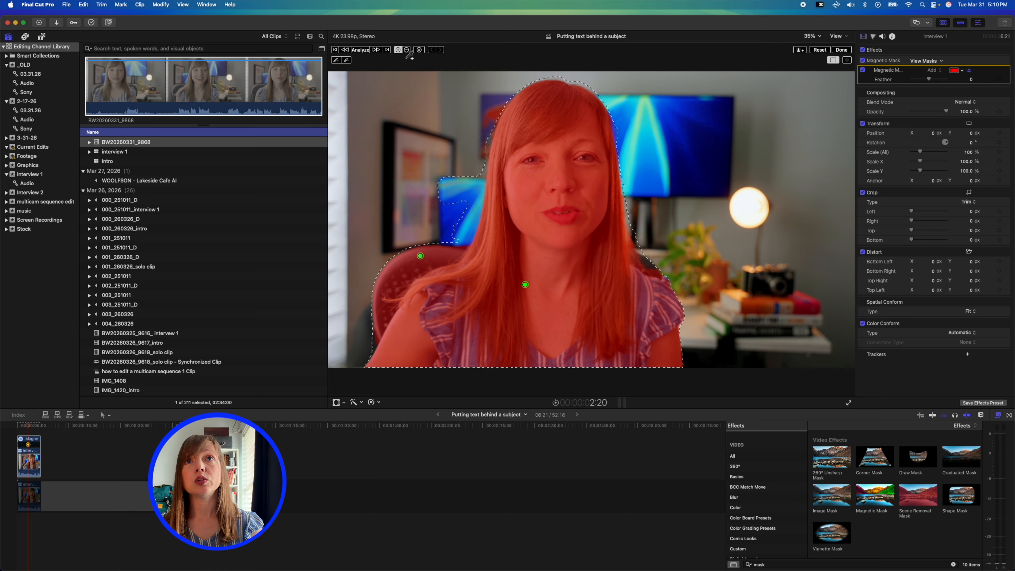
click(407, 50)
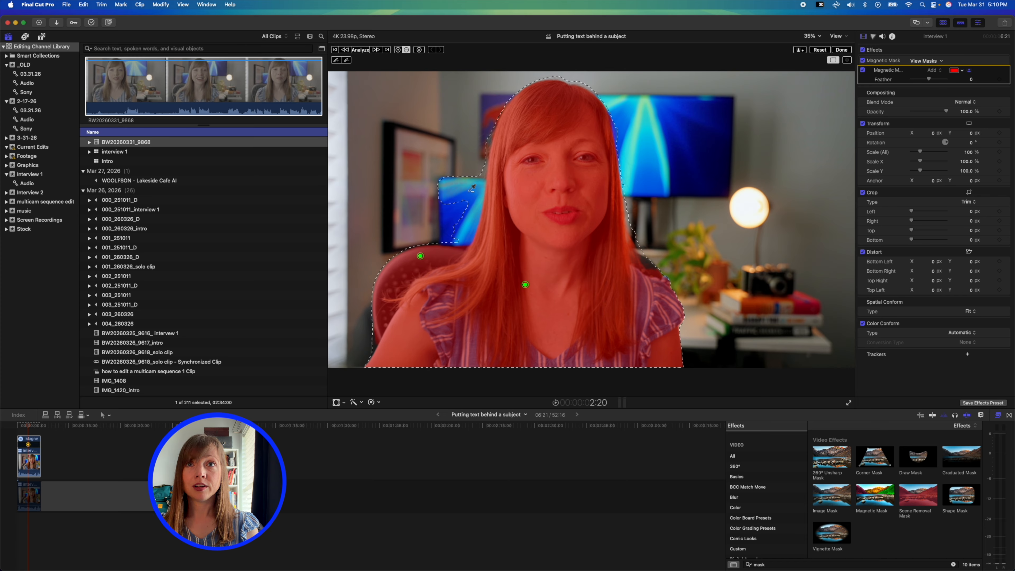
click(459, 189)
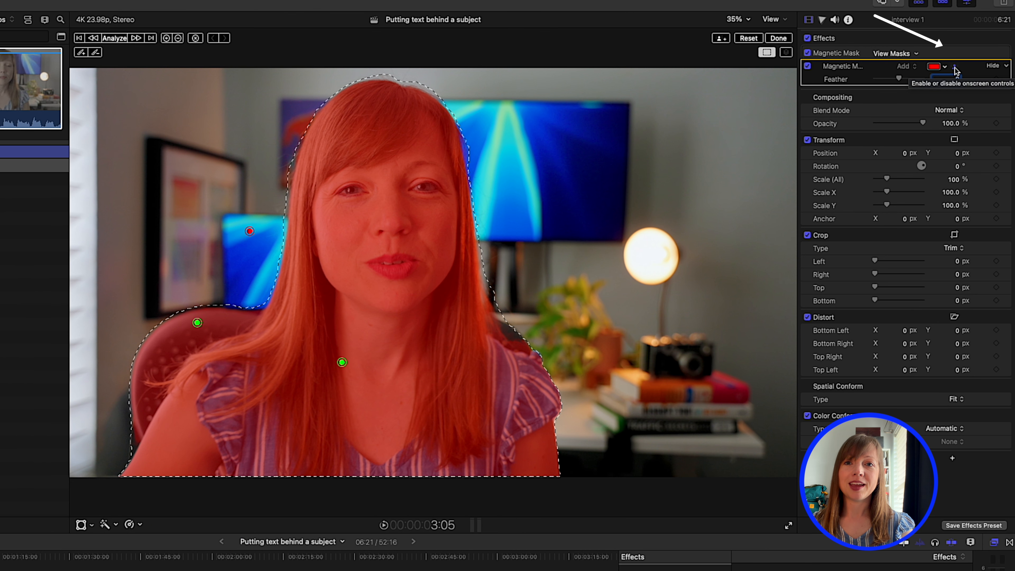
Hide the mask overlay and set the magnetic mask's Feather to -100.
click(955, 69)
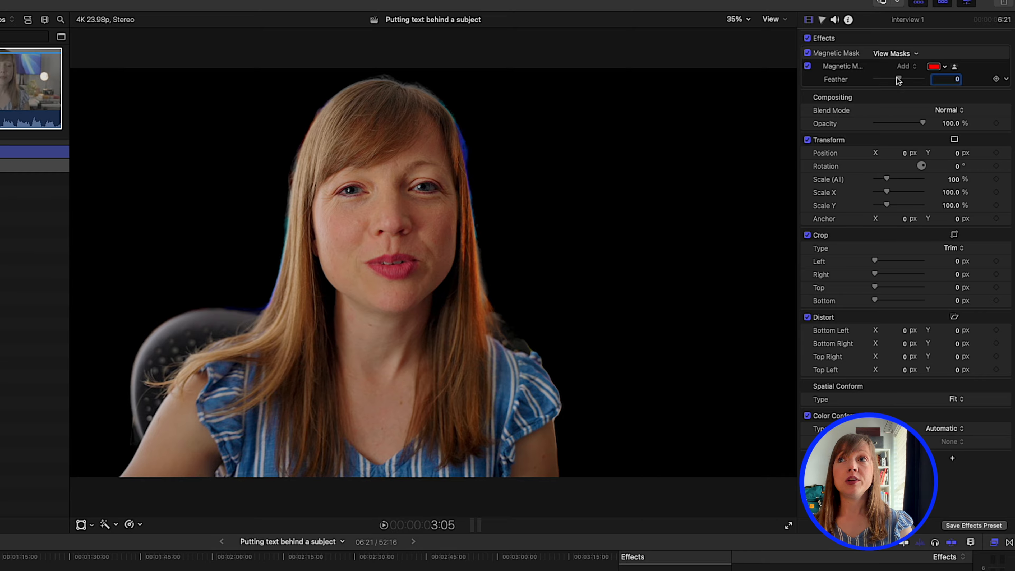
drag(895, 78, 869, 79)
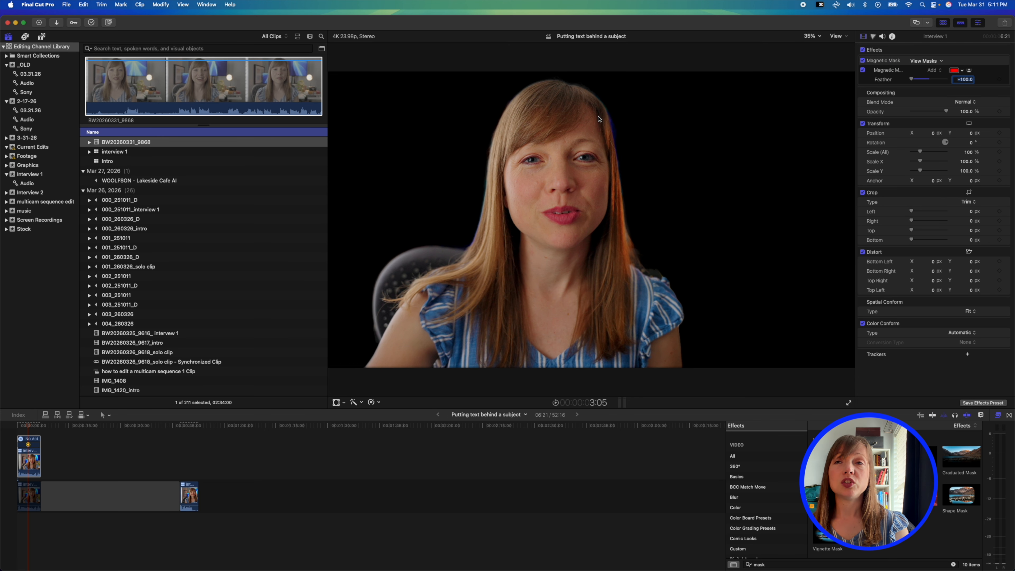
Refine the mask's edge with the brush along the woman's hair beside the large blue monitor, then hide the overlay.
click(970, 72)
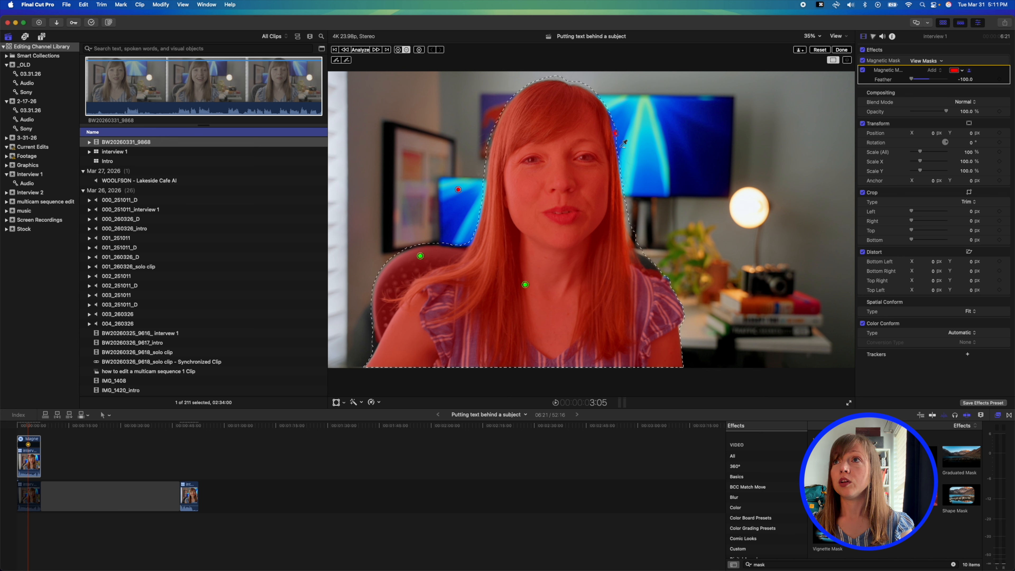
click(968, 70)
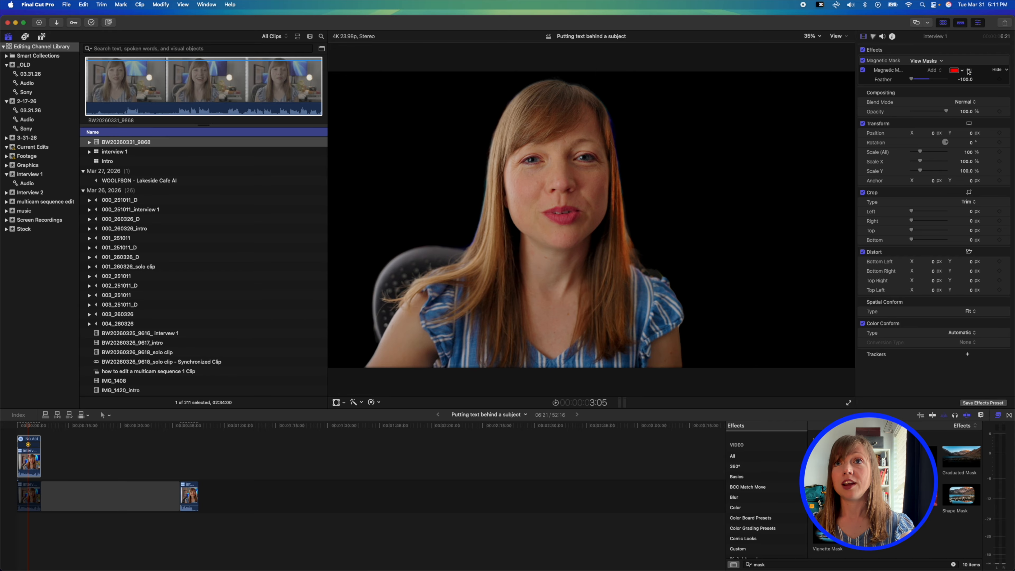
click(969, 70)
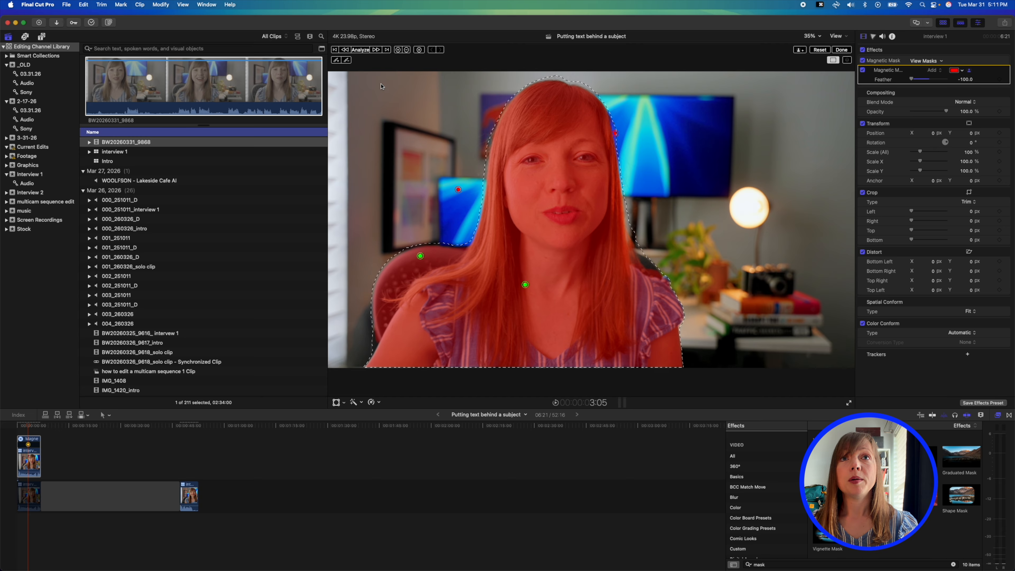
click(336, 61)
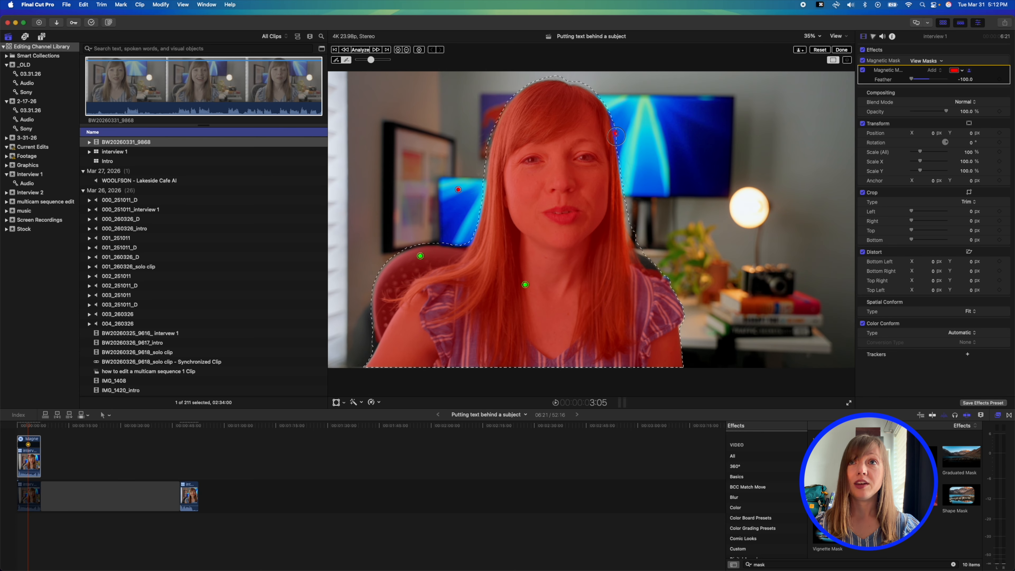
key(super+equal)
key(super+equal)
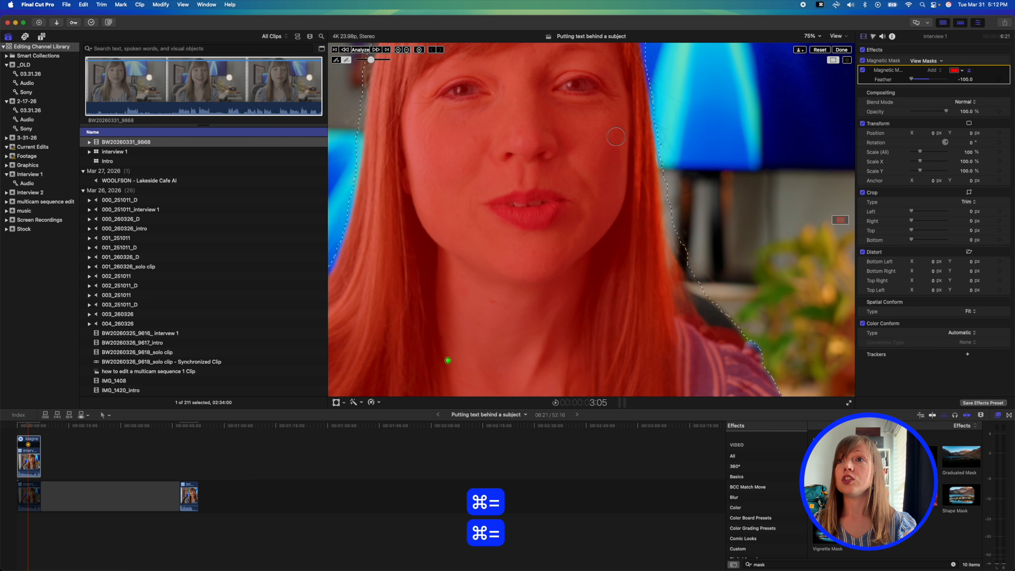
scroll(838, 218, up, 5)
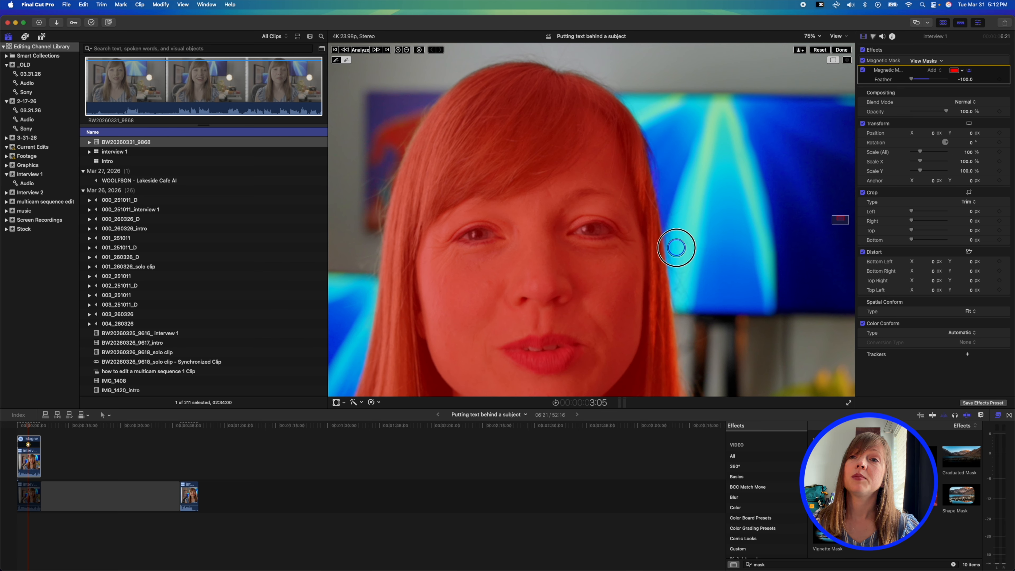
mouse_move(347, 60)
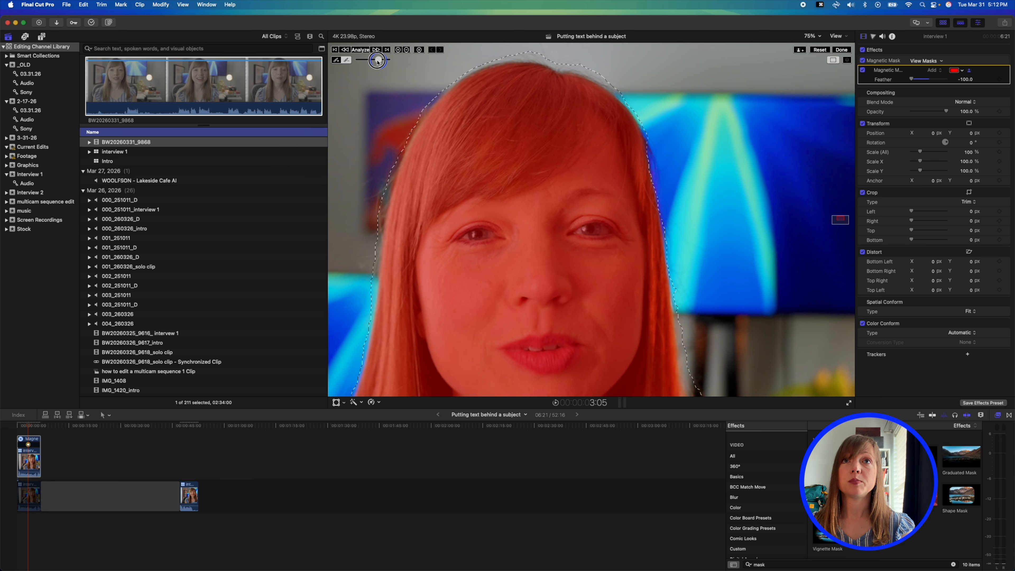
click(969, 71)
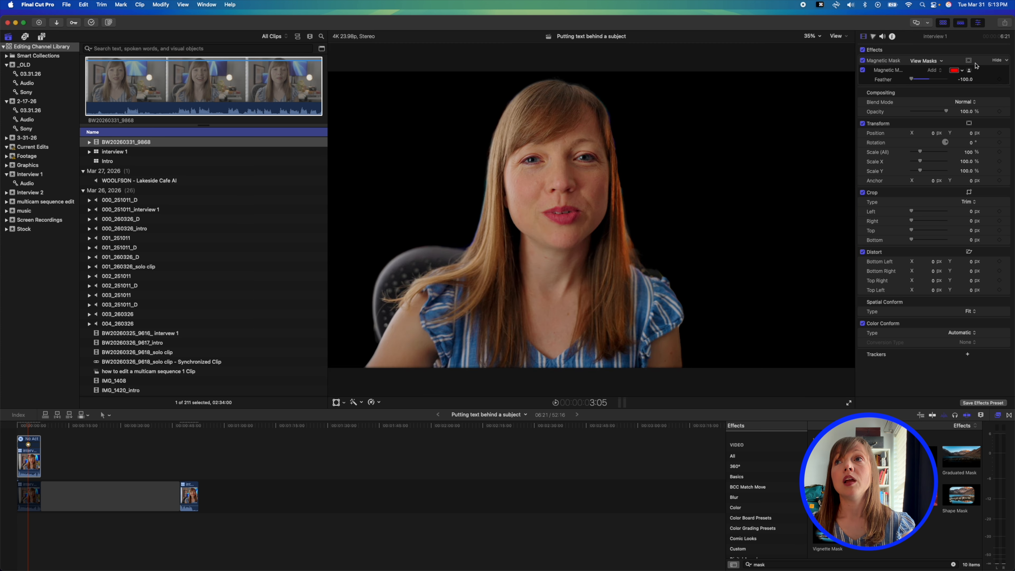
Analyze the magnetic mask backward and forward from the current frame, then hide its overlay.
click(970, 71)
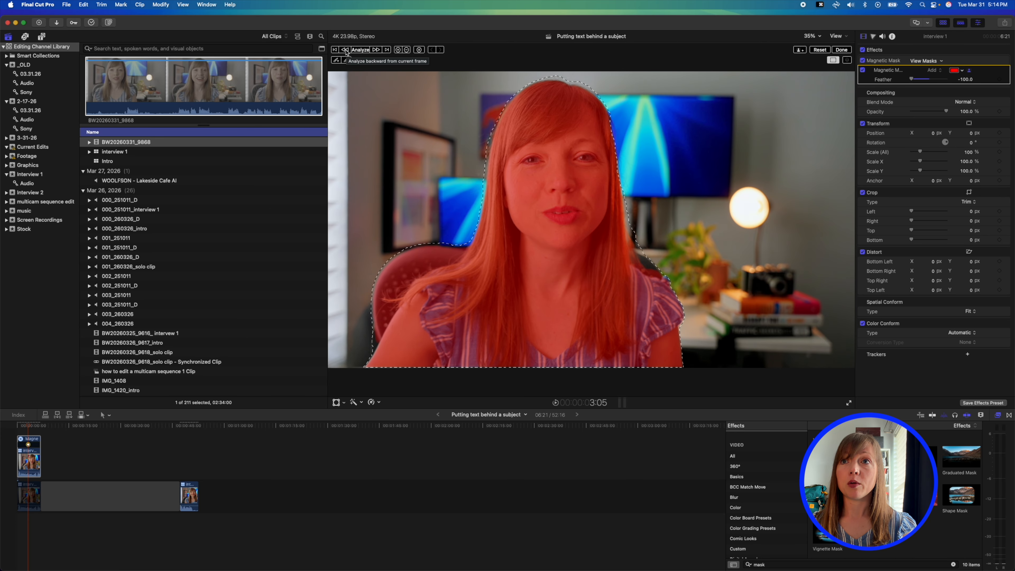
click(345, 50)
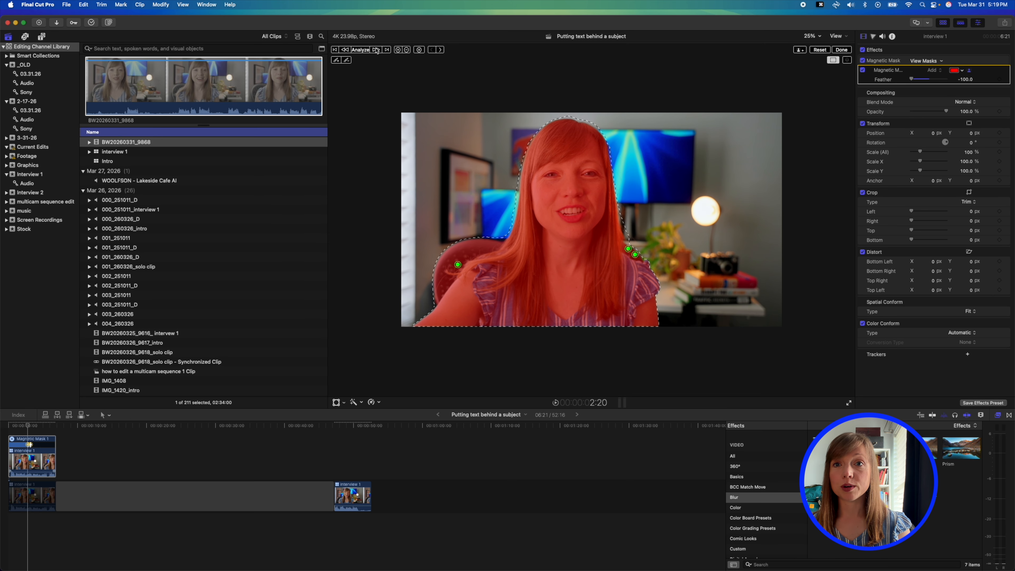
click(375, 50)
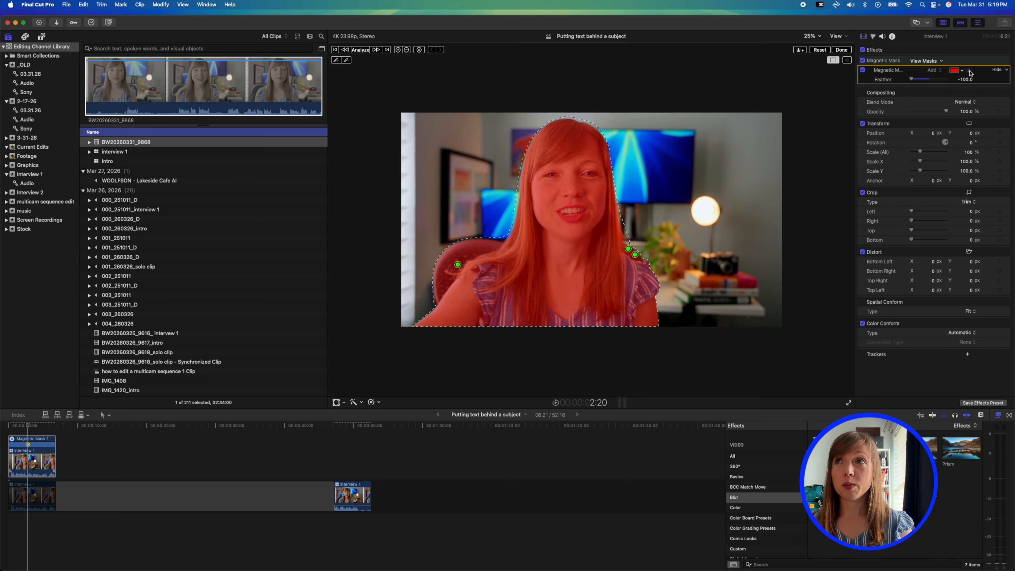
click(970, 71)
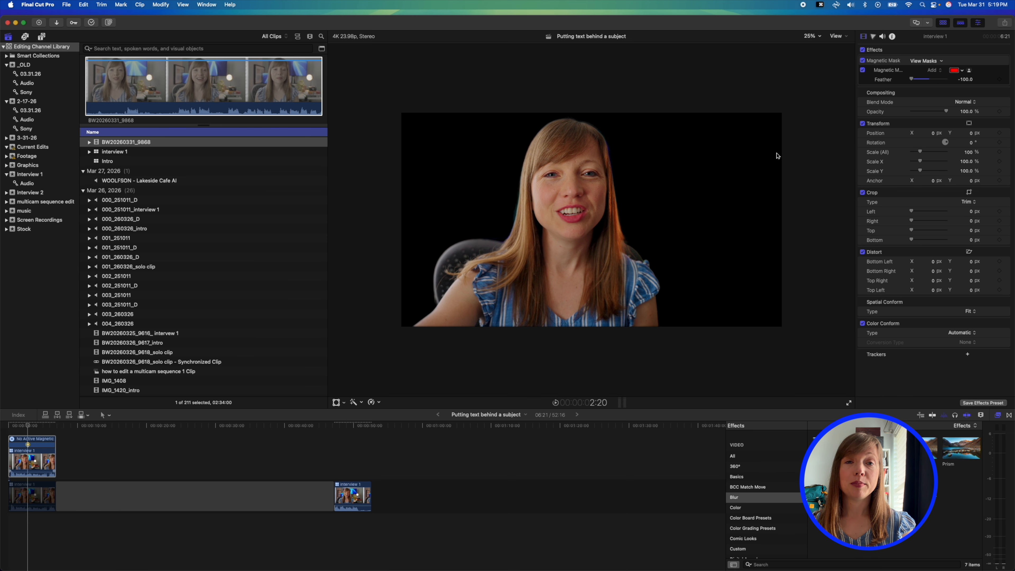
Play the masked interview clip through from its start to check the mask.
key(space)
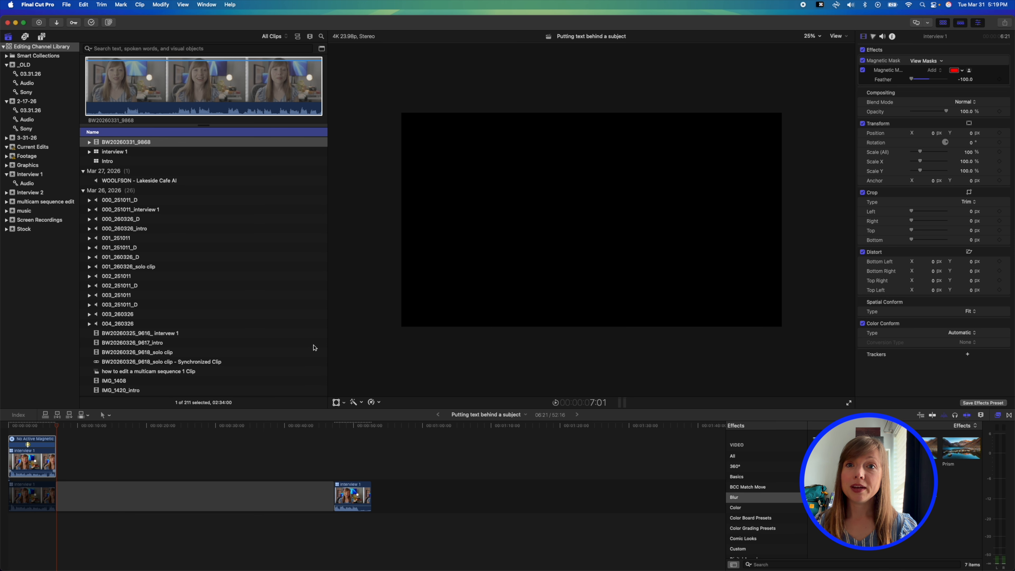
click(23, 427)
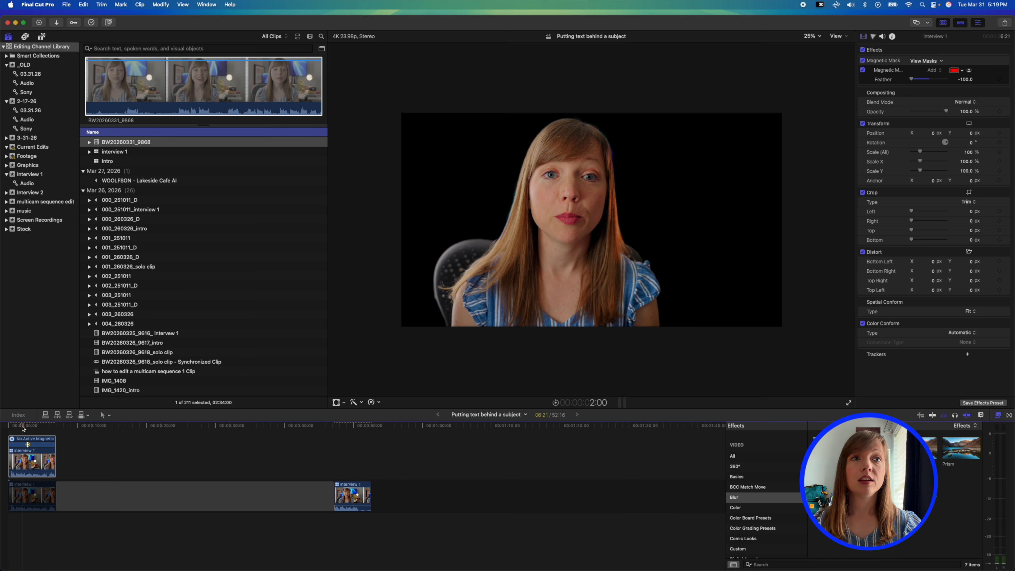
drag(22, 429, 11, 427)
key(space)
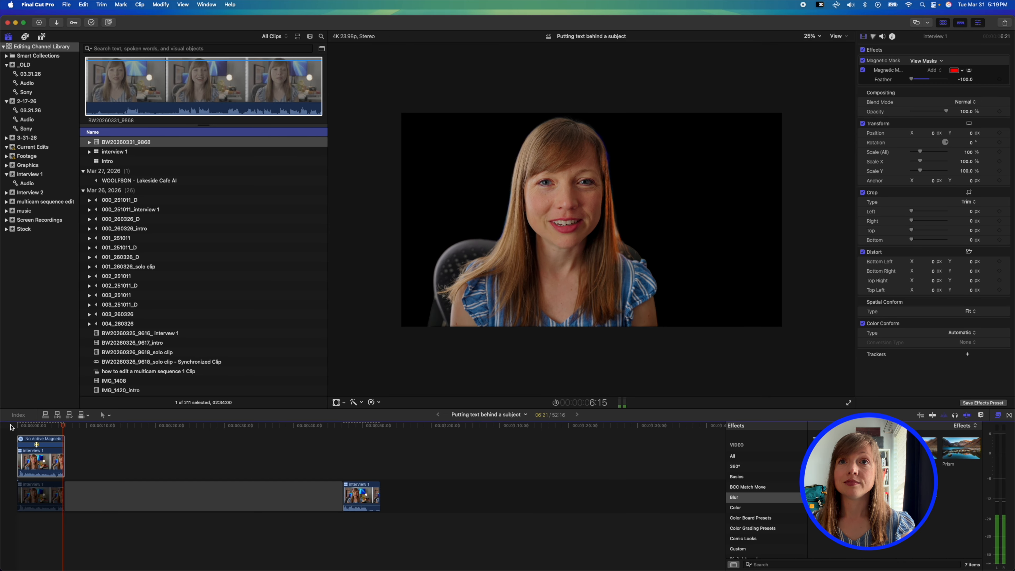
key(space)
Exclude the background beside the chair's lower edge from the mask at the clip's last frame and analyze the mask backward.
click(970, 71)
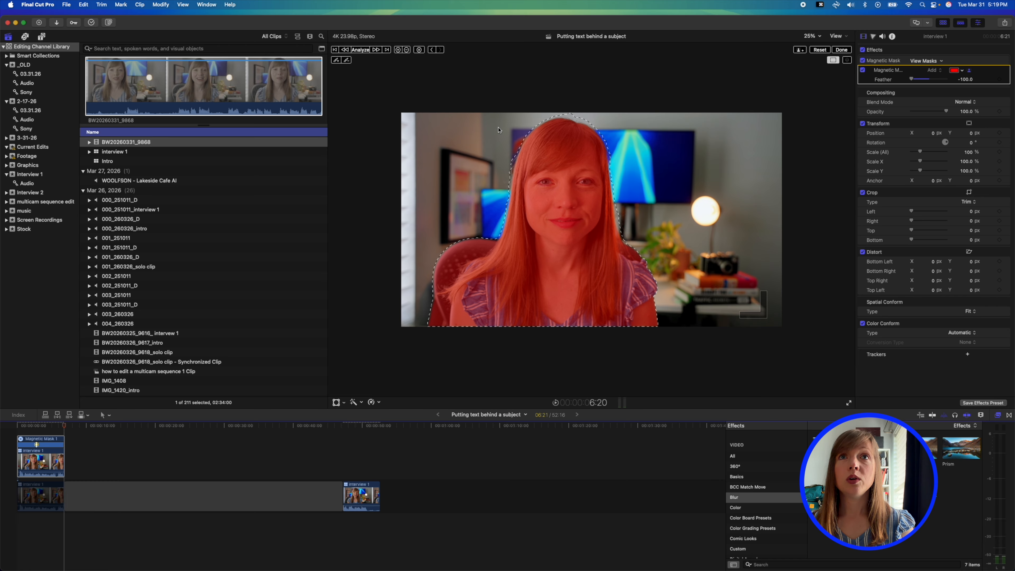
click(347, 60)
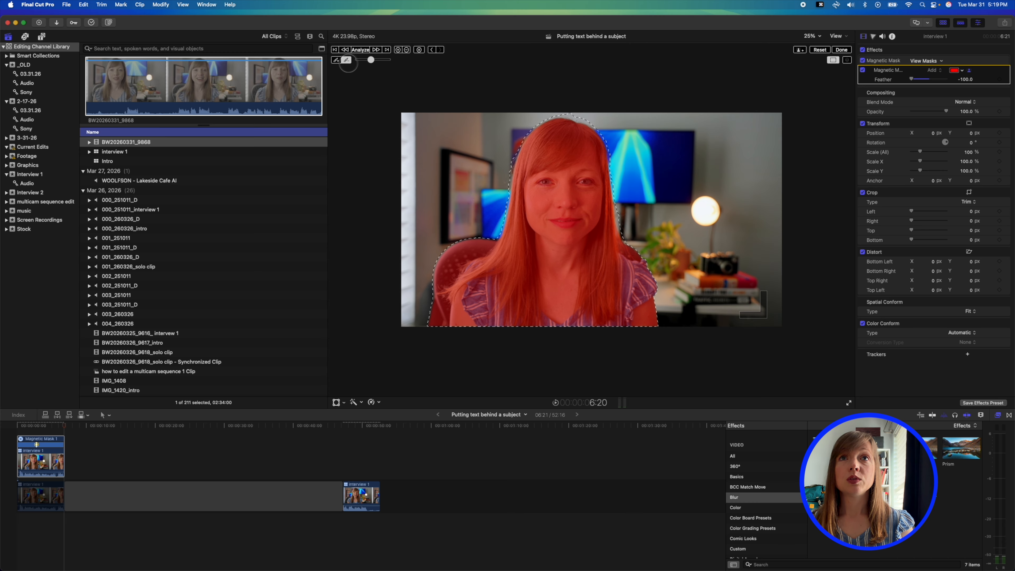
click(406, 50)
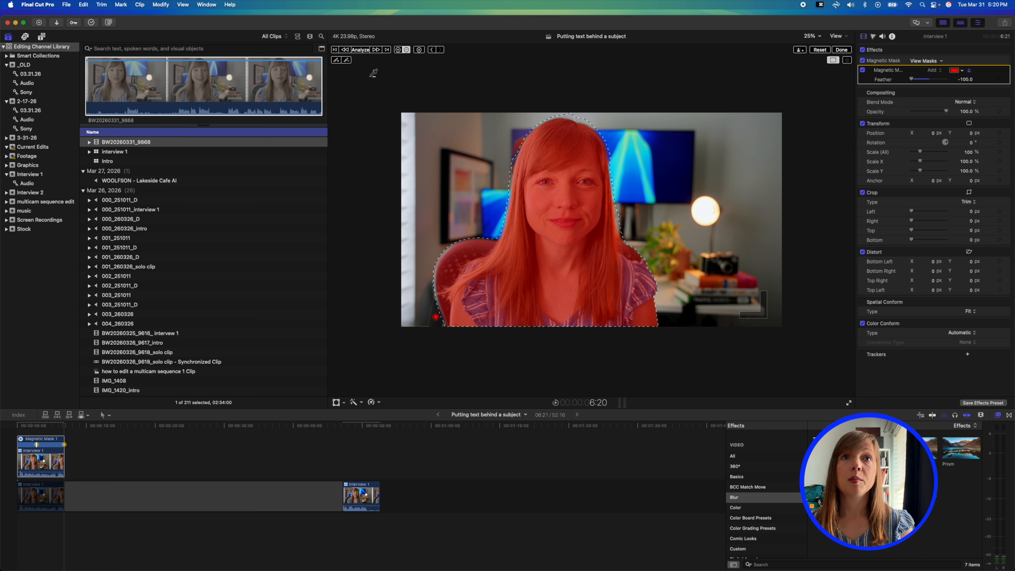
click(345, 50)
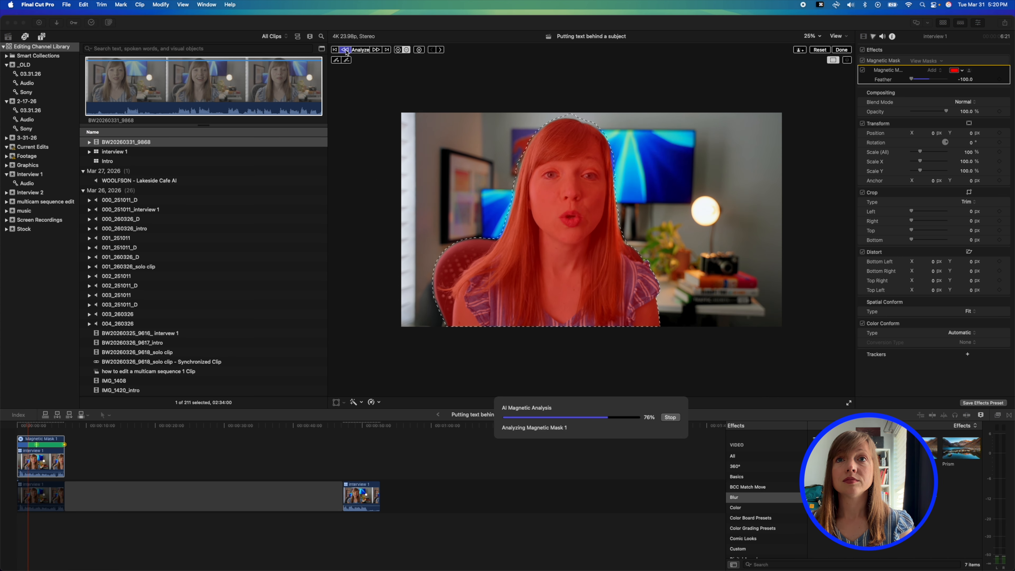
click(969, 72)
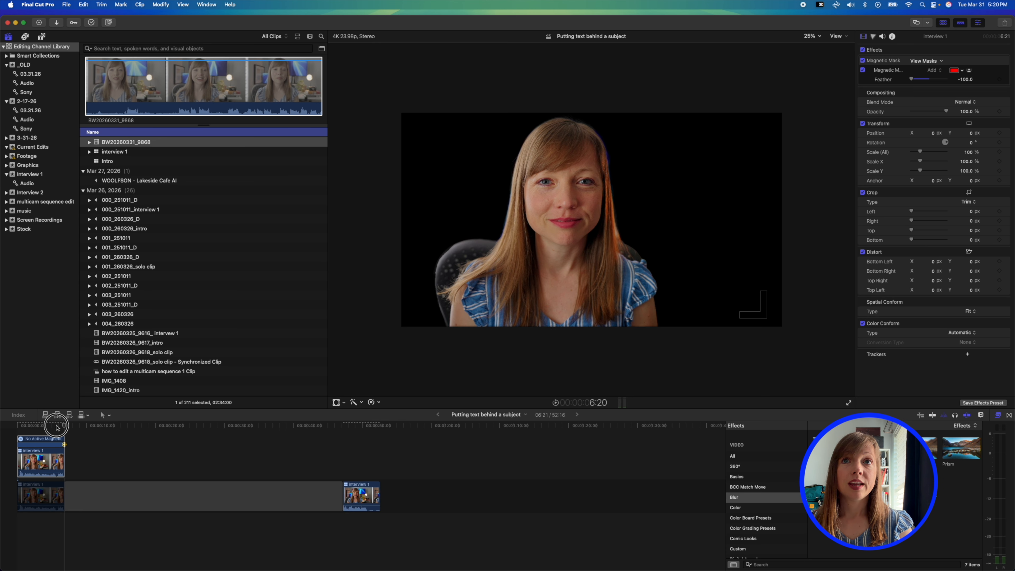
Scrub back from the clip's end to check the mask, trying out the Feather range and showing the overlay.
click(58, 426)
mouse_move(57, 427)
mouse_down()
mouse_move(32, 427)
mouse_move(50, 427)
mouse_up()
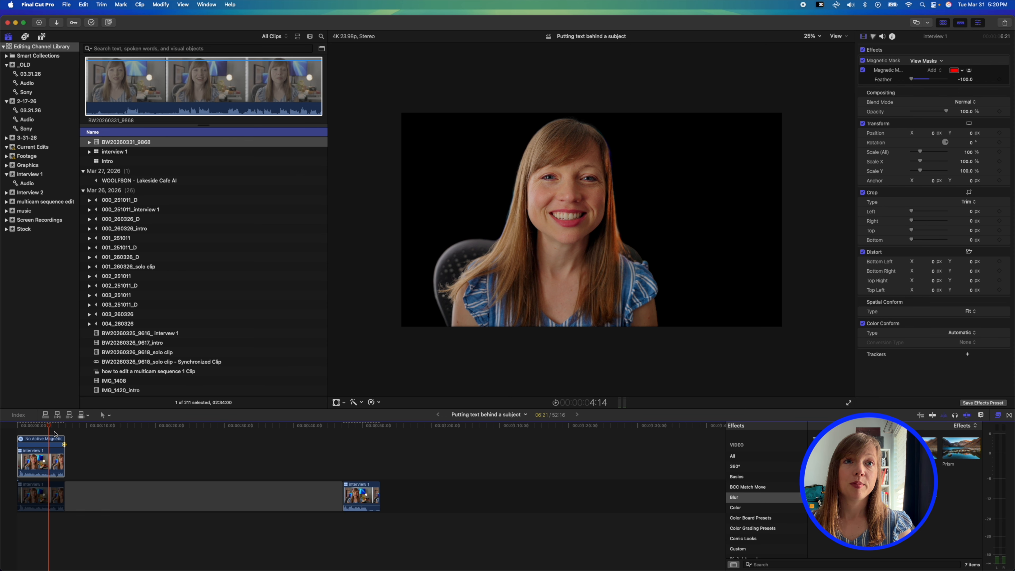
drag(912, 80, 952, 80)
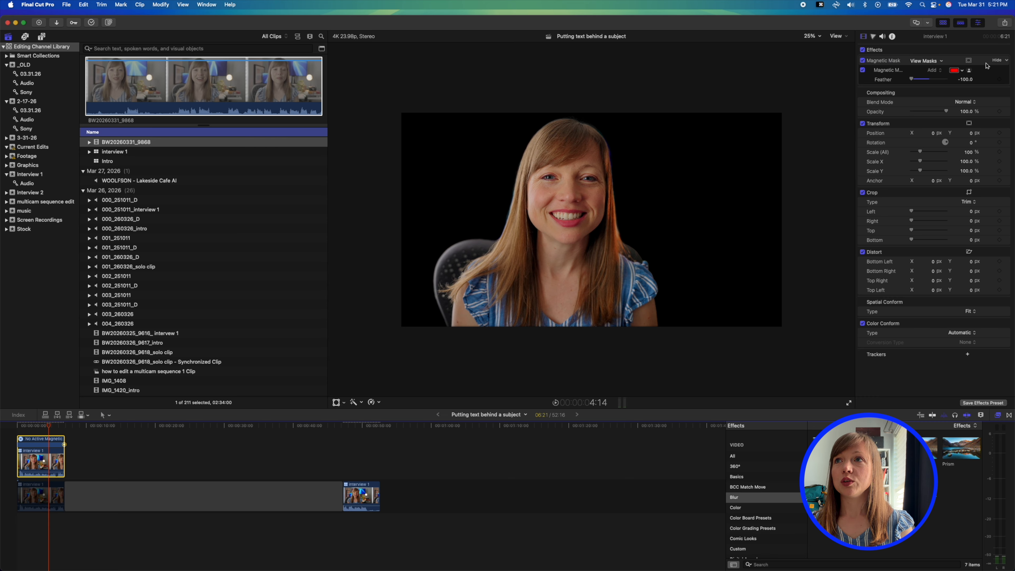
click(968, 70)
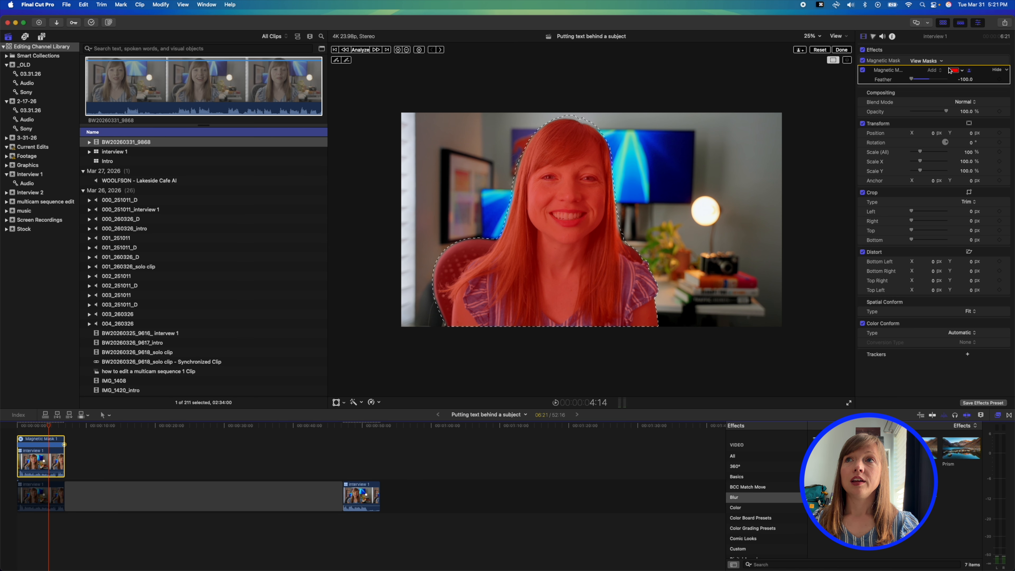
Place an Essential Fade title between the masked clip and the base clip, enable the base clip and select the title.
click(41, 37)
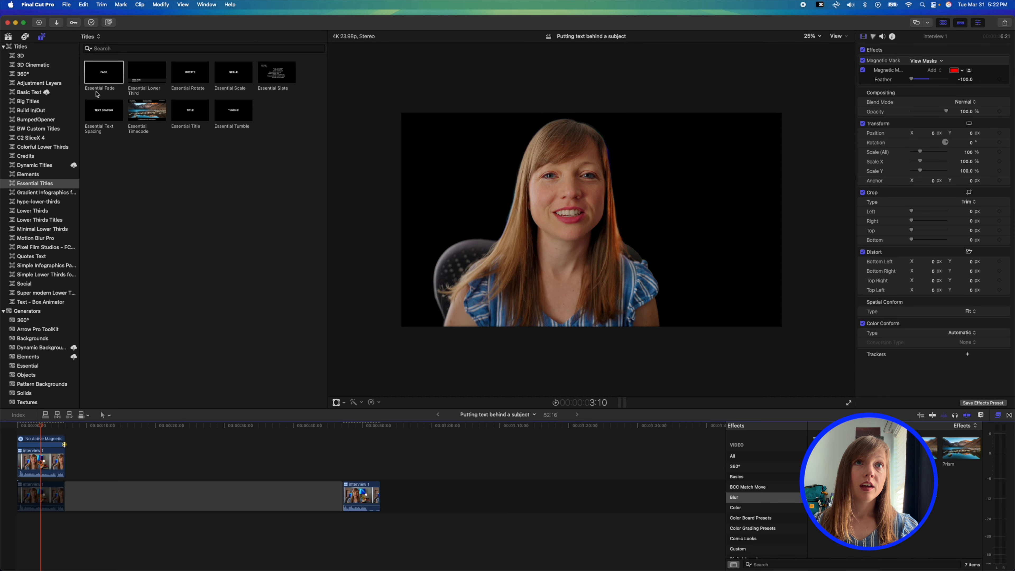
drag(104, 80, 30, 475)
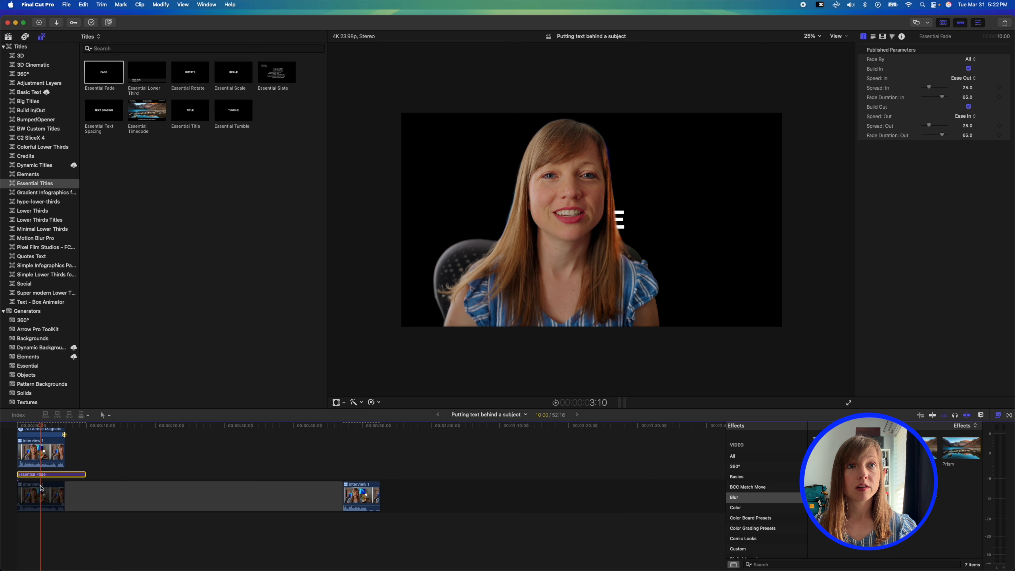
click(40, 496)
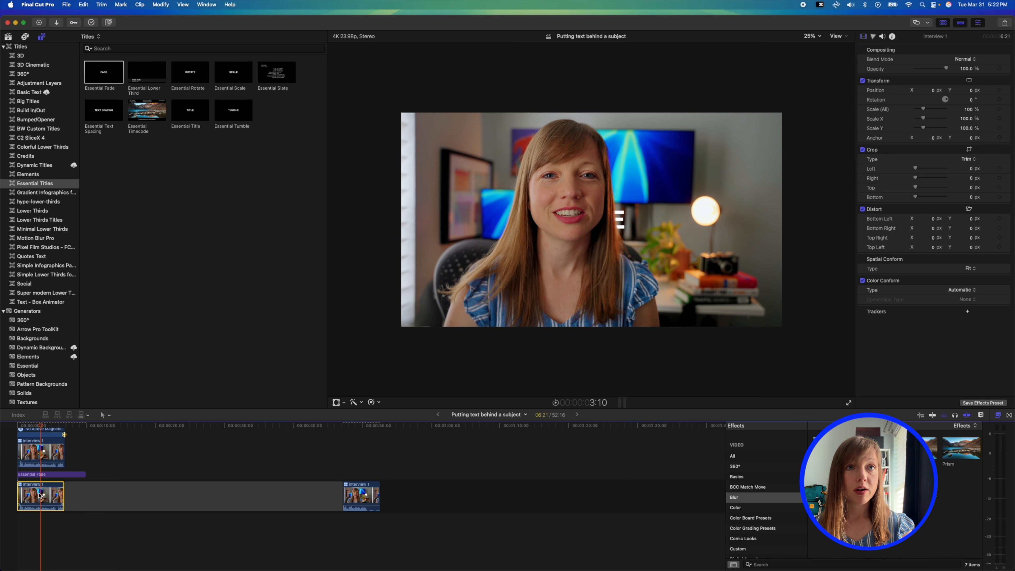
click(42, 474)
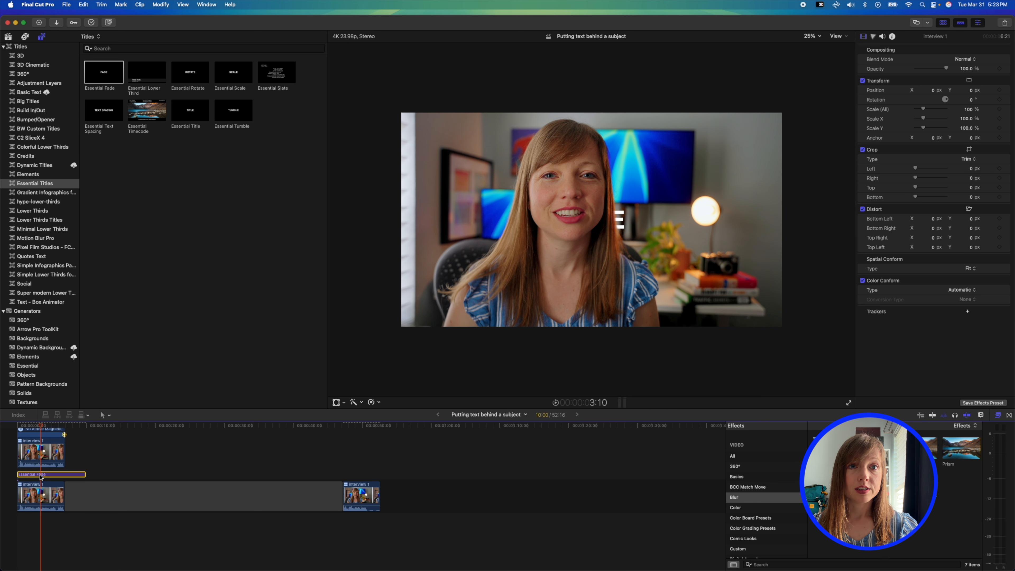
Make the title read FINAL CUT GAL on three lines in magenta Avenir Black, size 342, and position it partly behind the speaker's hair.
drag(623, 220, 665, 172)
double_click(665, 172)
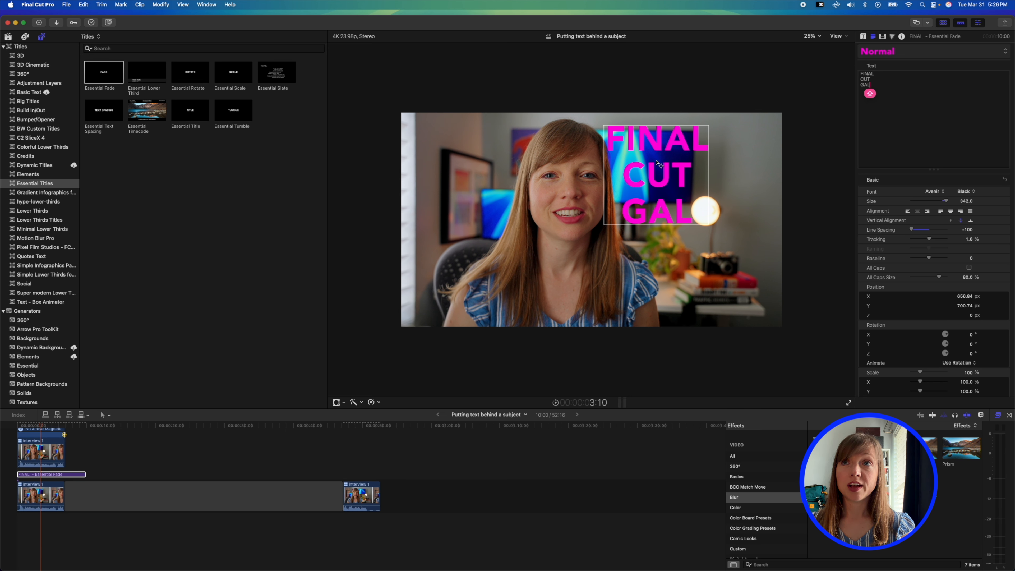
mouse_move(663, 182)
mouse_down()
mouse_move(568, 170)
mouse_move(468, 188)
mouse_move(492, 192)
mouse_move(519, 178)
mouse_move(664, 183)
mouse_up()
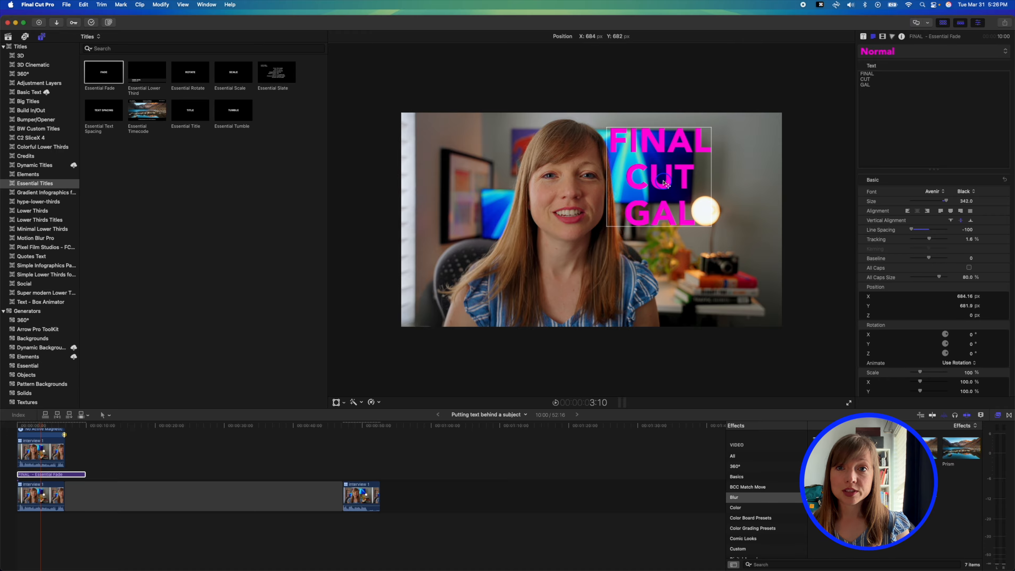
drag(634, 188, 665, 196)
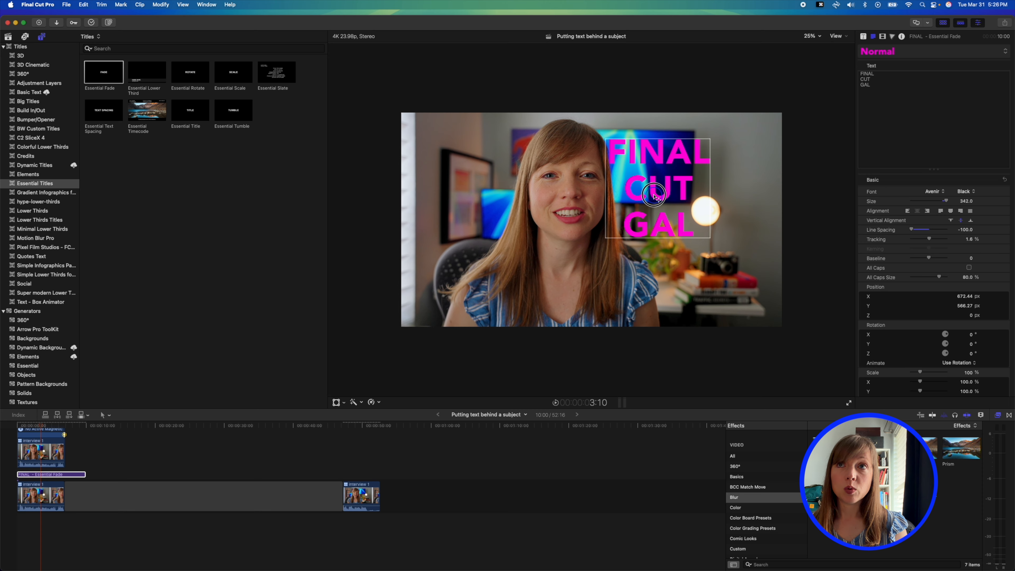
mouse_move(654, 196)
mouse_down()
mouse_move(633, 194)
mouse_move(642, 192)
mouse_up()
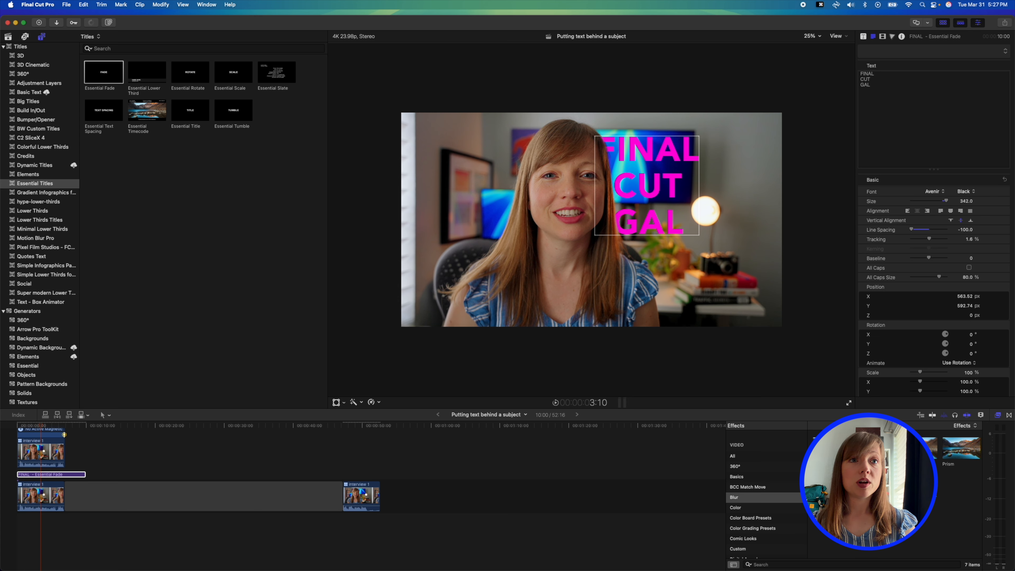
Play the composite from the start of the timeline to check the title behind the speaker.
click(20, 426)
key(space)
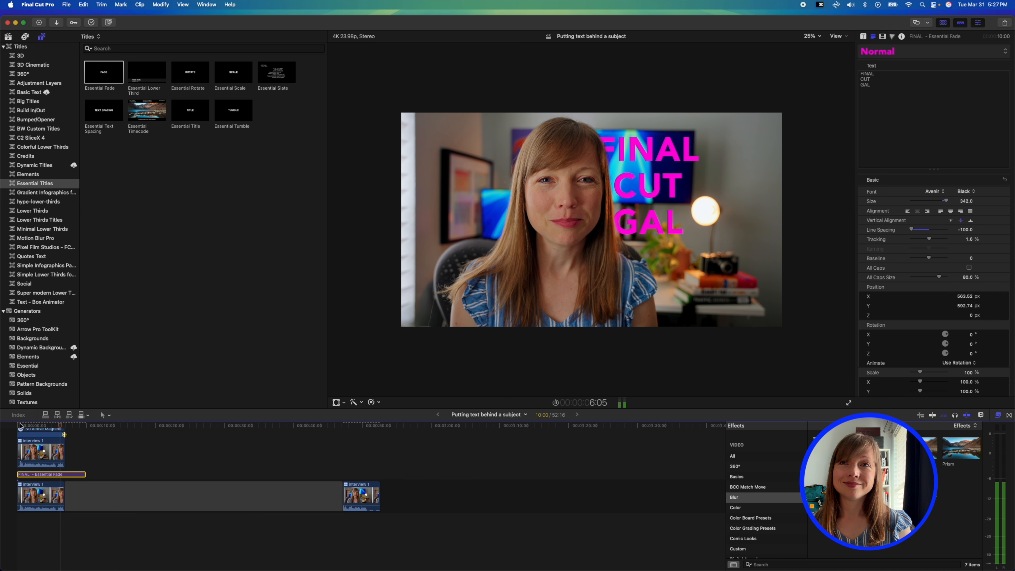
key(space)
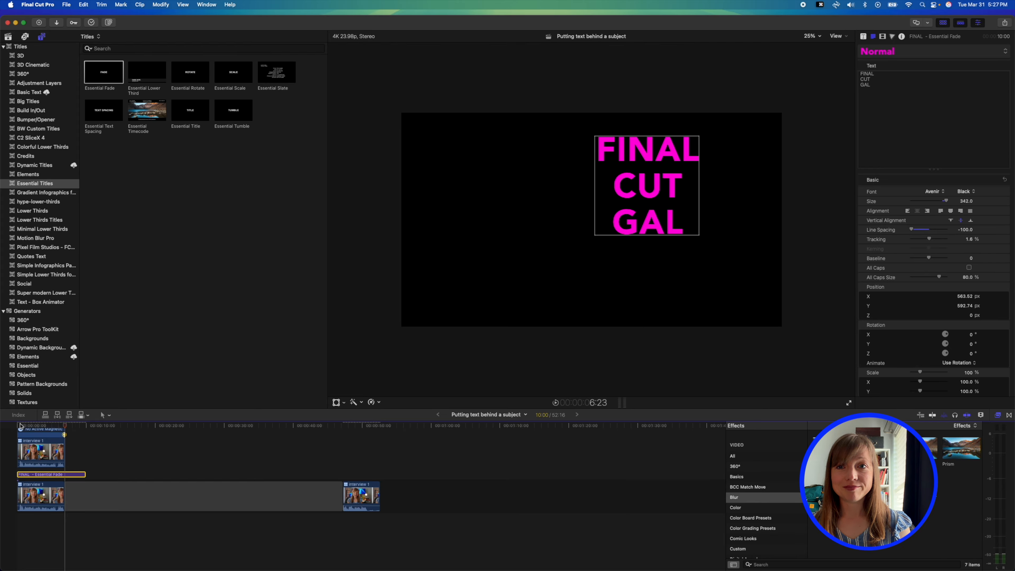